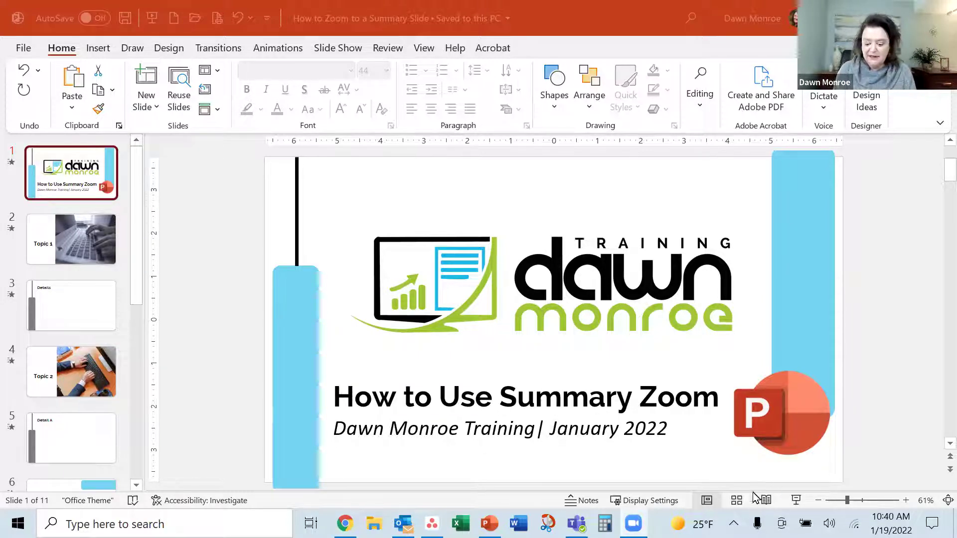
Review all slides in Slide Sorter view, then return to Normal view
left_click(737, 500)
scroll(158, 405, "down", 6)
scroll(301, 371, "up", 3)
scroll(438, 411, "up", 3)
left_click(709, 504)
Add a section named 'Topic 1' starting at slide 2
right_click(45, 212)
left_click(37, 211)
left_click(43, 214)
left_click_drag(145, 225, 256, 238)
right_click(108, 271)
left_click(179, 374)
type("Topic 1")
left_click(446, 279)
Start a Summary Zoom and tick the Topic 2 slide alongside Topic 1
scroll(100, 391, "down", 3)
scroll(90, 411, "down", 2)
scroll(101, 399, "up", 5)
left_click(98, 48)
left_click(523, 105)
left_click(575, 134)
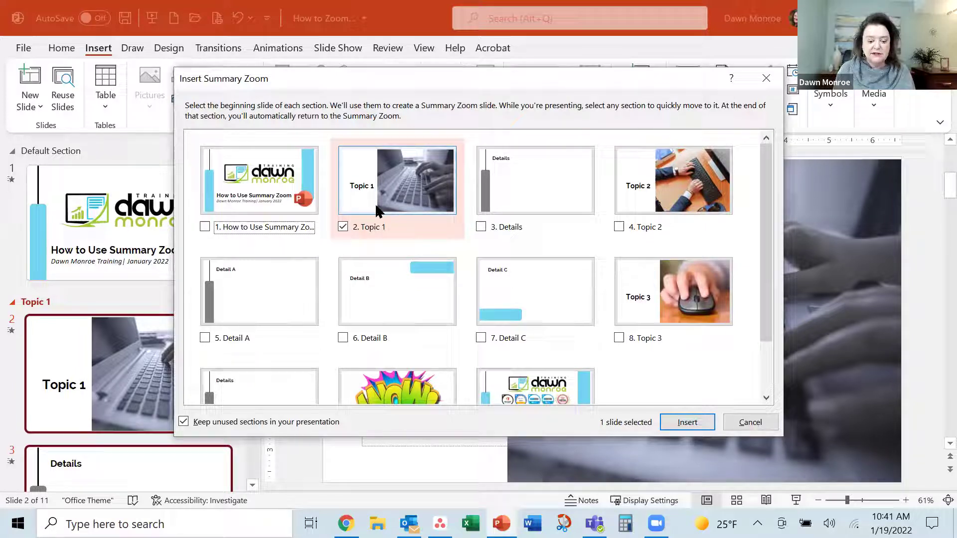
left_click(639, 229)
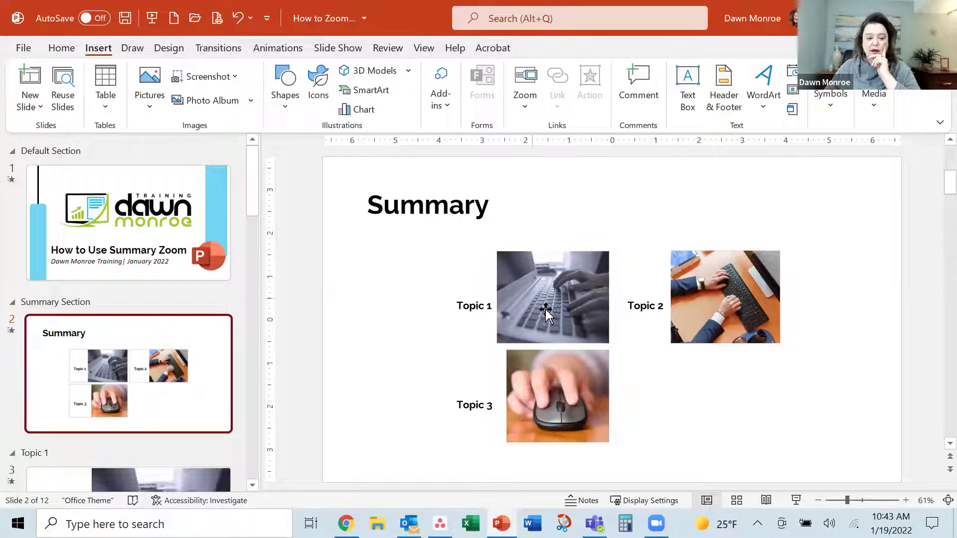
Edit the summary zoom to untick Section 5: Topic 3 and update it
left_click(605, 337)
left_click(572, 301)
left_click(532, 46)
left_click(33, 106)
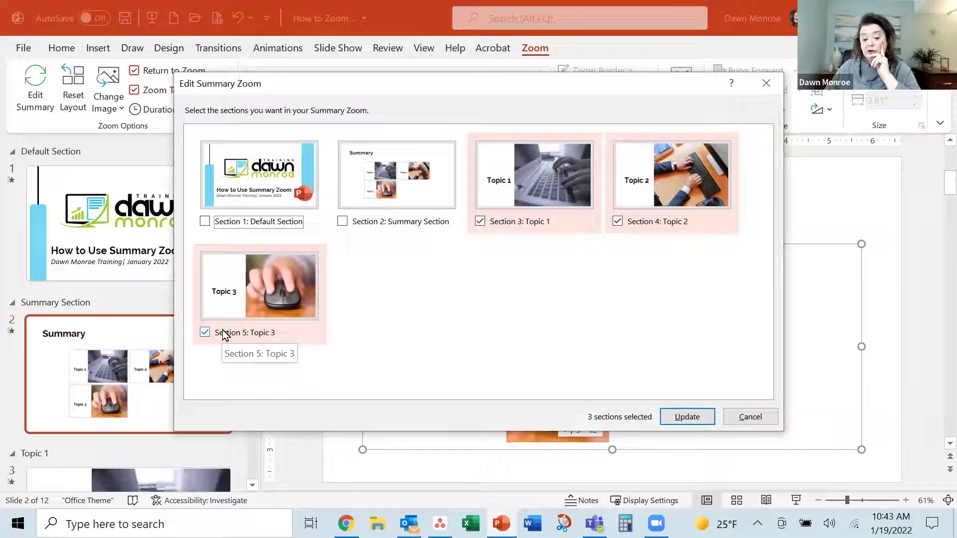
left_click(205, 334)
left_click(679, 417)
left_click(120, 110)
left_click(512, 348)
left_click(118, 106)
left_click(136, 139)
left_click(321, 376)
left_click(267, 289)
left_click(716, 434)
left_click(157, 446)
scroll(157, 446, "down", 1)
scroll(610, 349, "up", 1)
left_click(186, 372)
key("ctrl+z")
left_click(523, 50)
left_click(502, 283)
Show the Insert tab's Zoom dropdown to reach Section Zoom
left_click(99, 48)
left_click(529, 102)
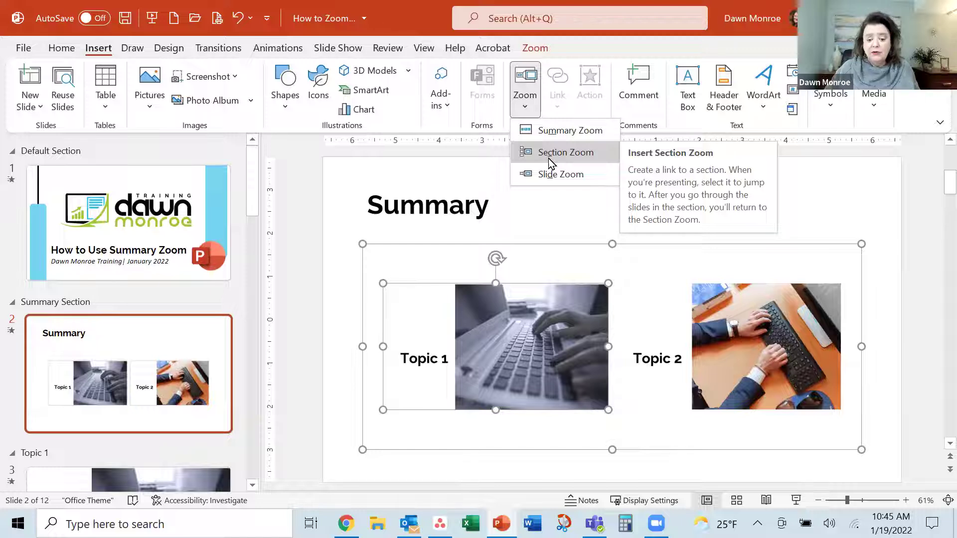